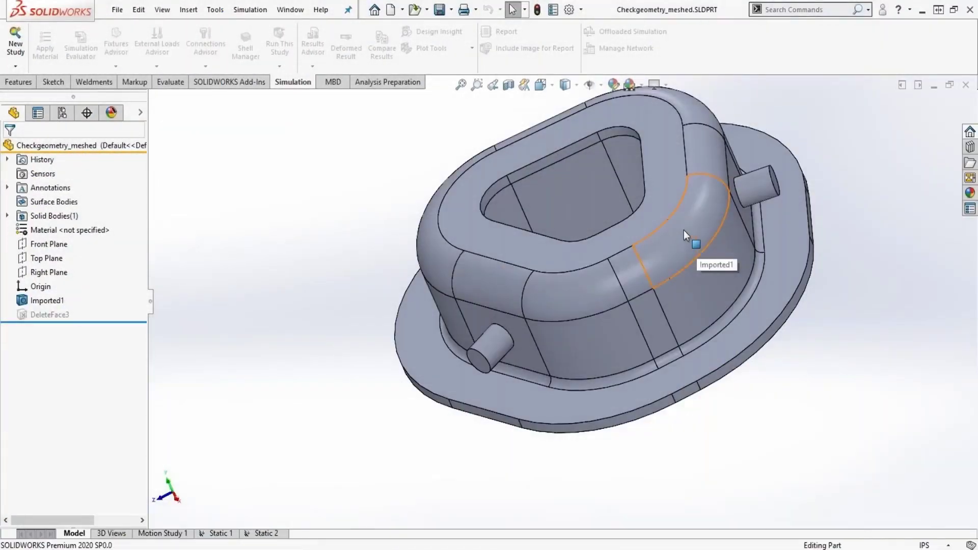
# - Create a new static simulation study named Static 3
pyautogui.scroll(-2, 684, 230)
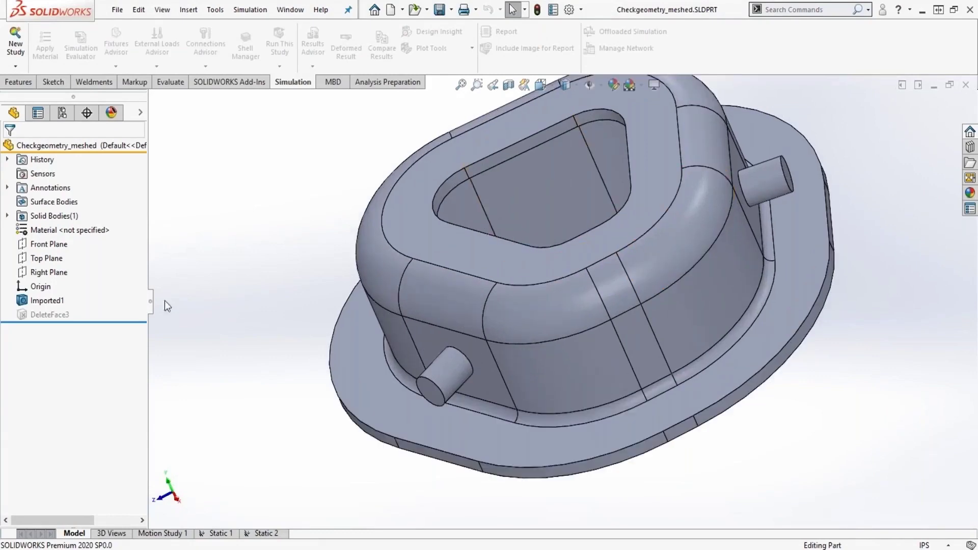
pyautogui.moveTo(36, 304)
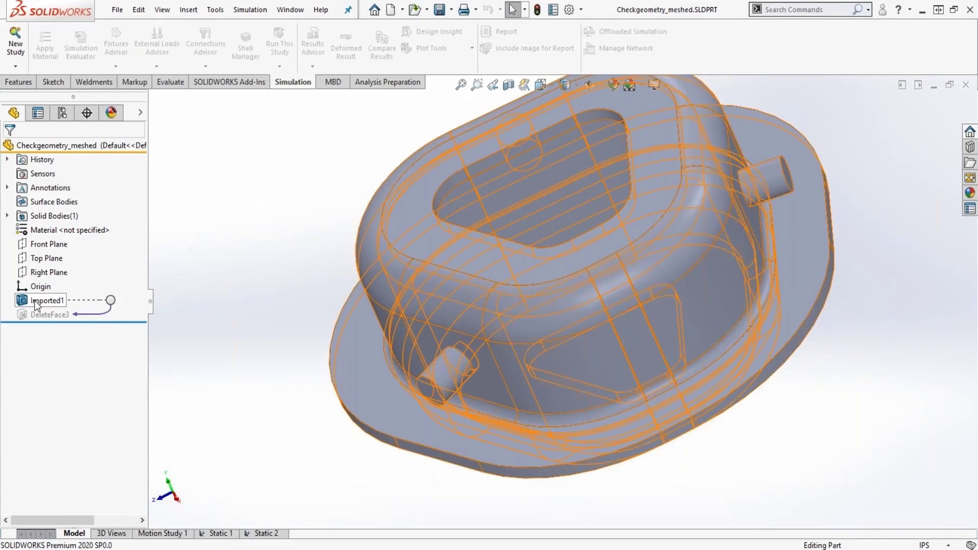
pyautogui.moveTo(448, 240); pyautogui.dragTo(469, 224, button='middle')
pyautogui.moveTo(55, 304)
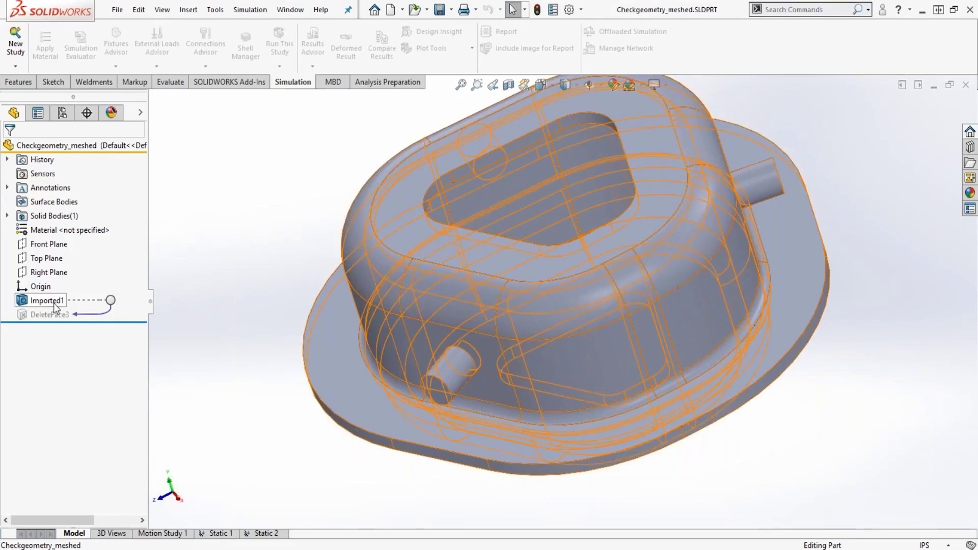
pyautogui.click(18, 66)
pyautogui.click(25, 81)
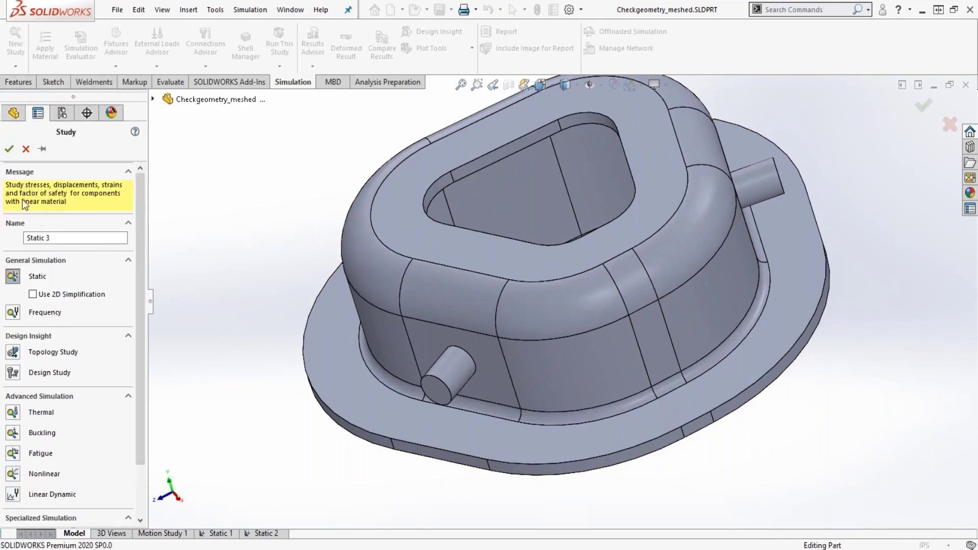
pyautogui.click(9, 148)
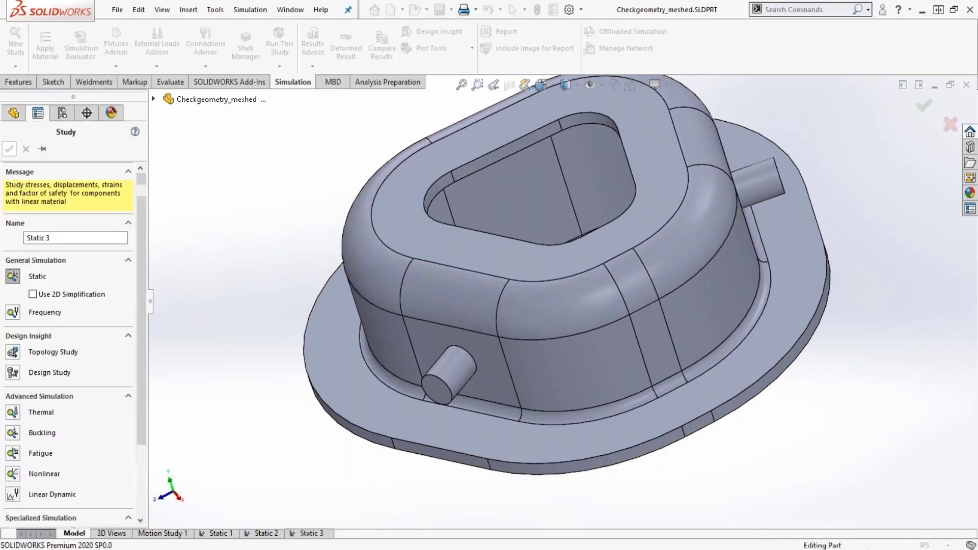
# - Try meshing the part with default mesh settings
pyautogui.rightClick(39, 314)
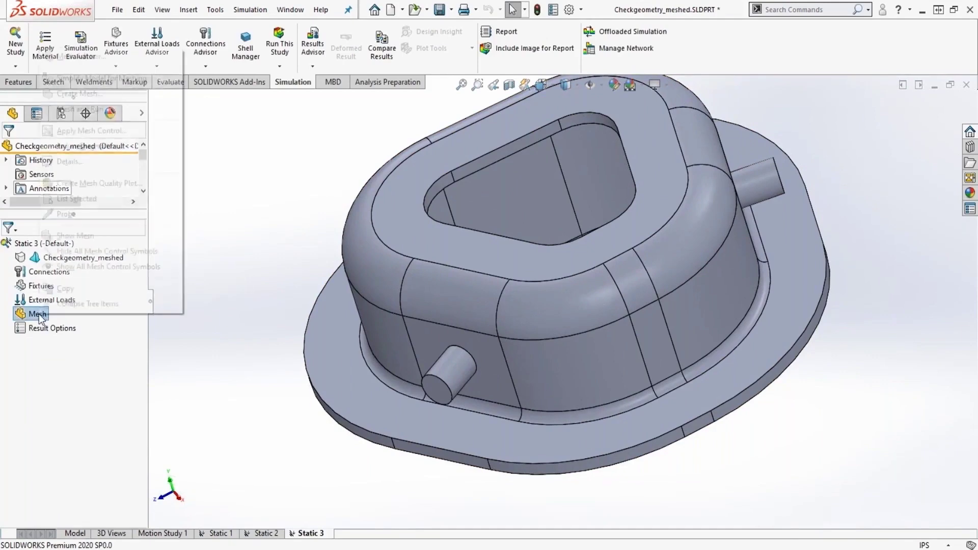
pyautogui.click(76, 92)
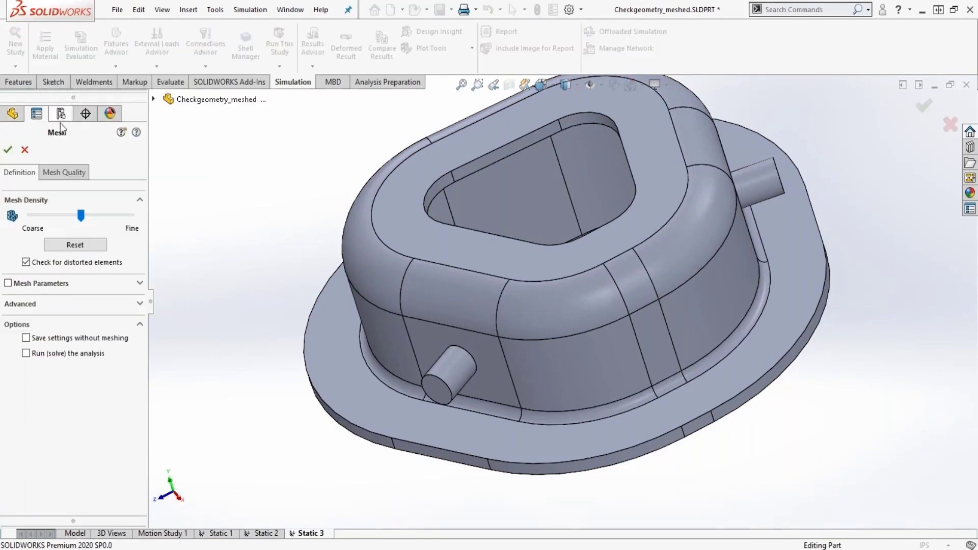
pyautogui.click(8, 150)
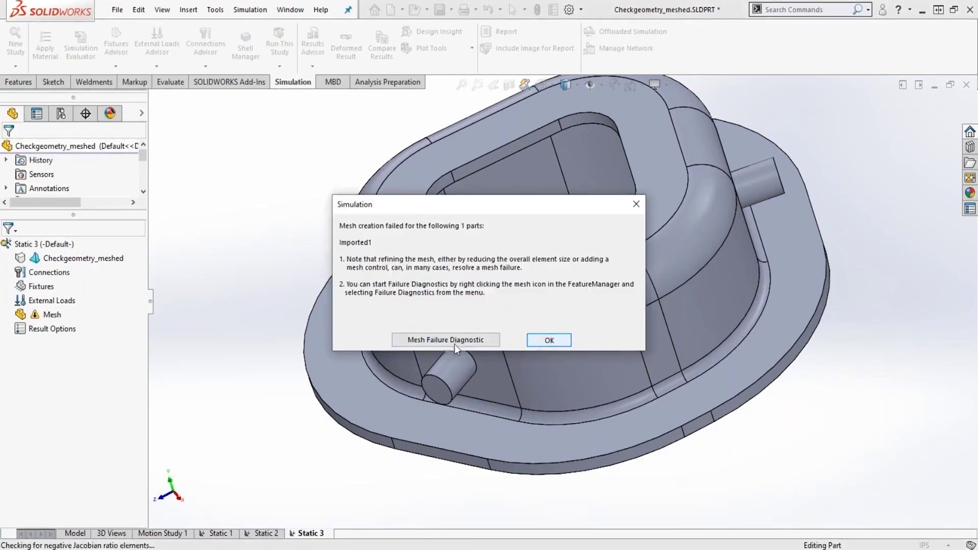
# - Run the Mesh Failure Diagnostic on Imported1, then bring up the Evaluate tools
pyautogui.click(439, 341)
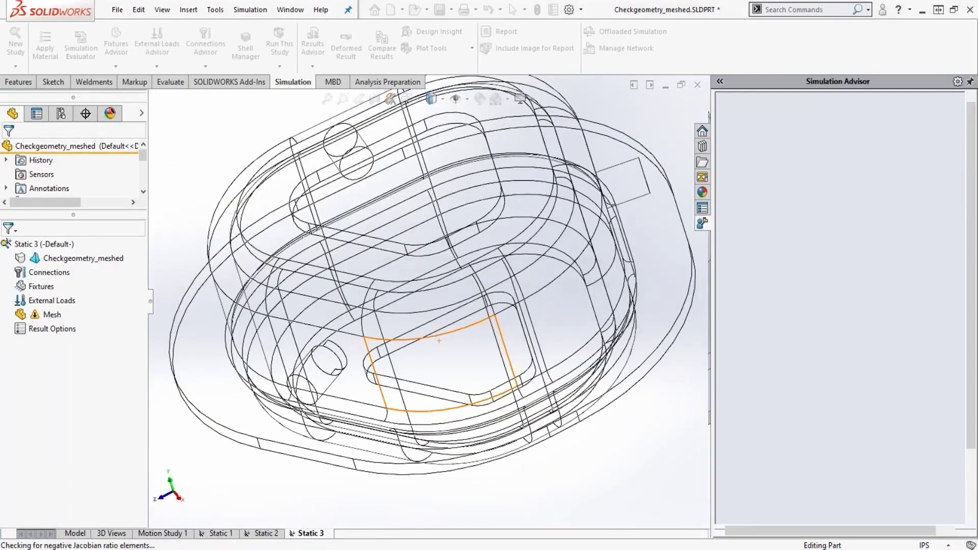
pyautogui.click(780, 451)
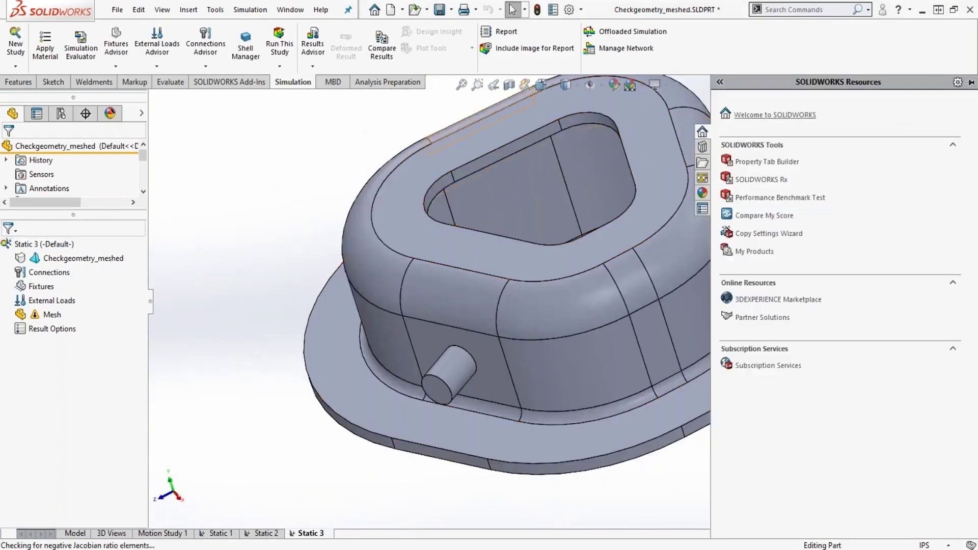
pyautogui.click(177, 83)
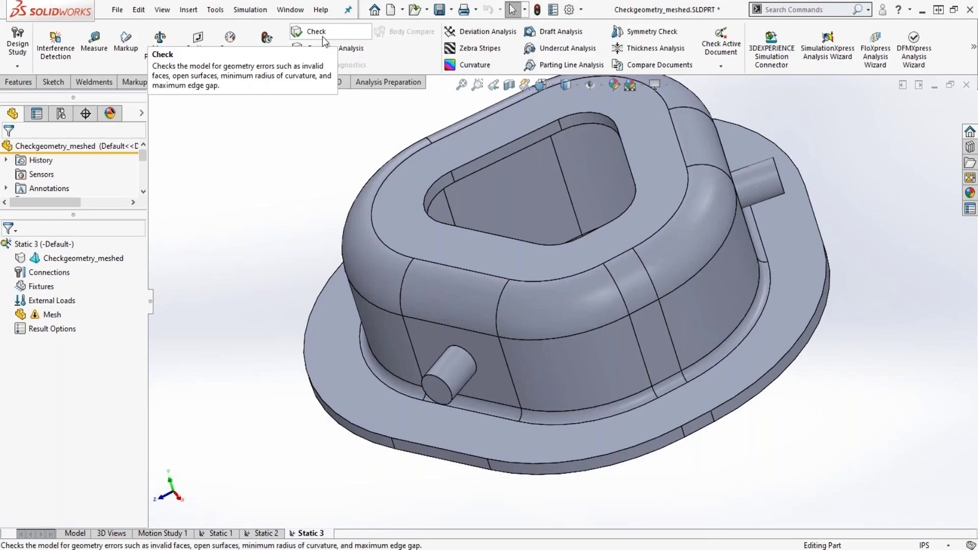
# - Run Geometry Analysis and highlight the 0in^2 sliver face Face1 beside the small boss
pyautogui.click(351, 49)
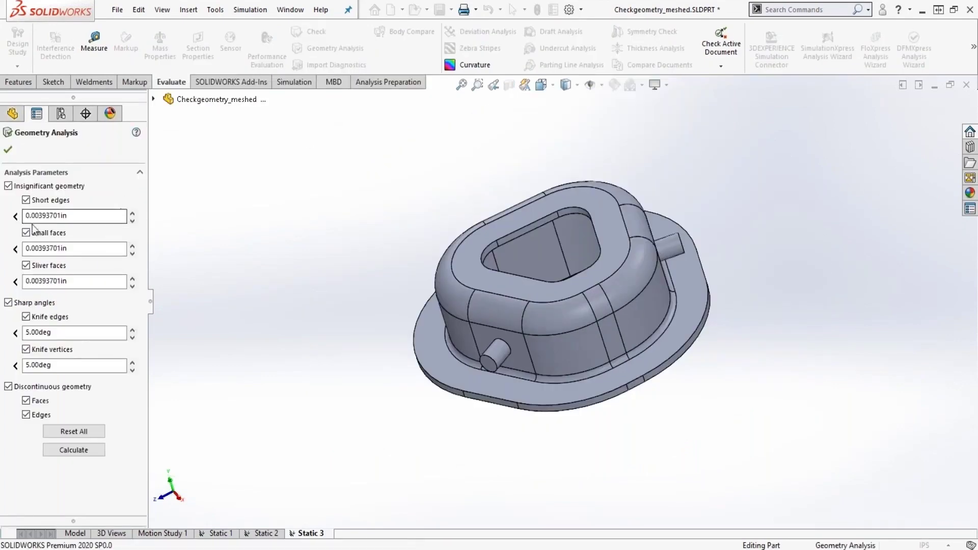
pyautogui.click(73, 450)
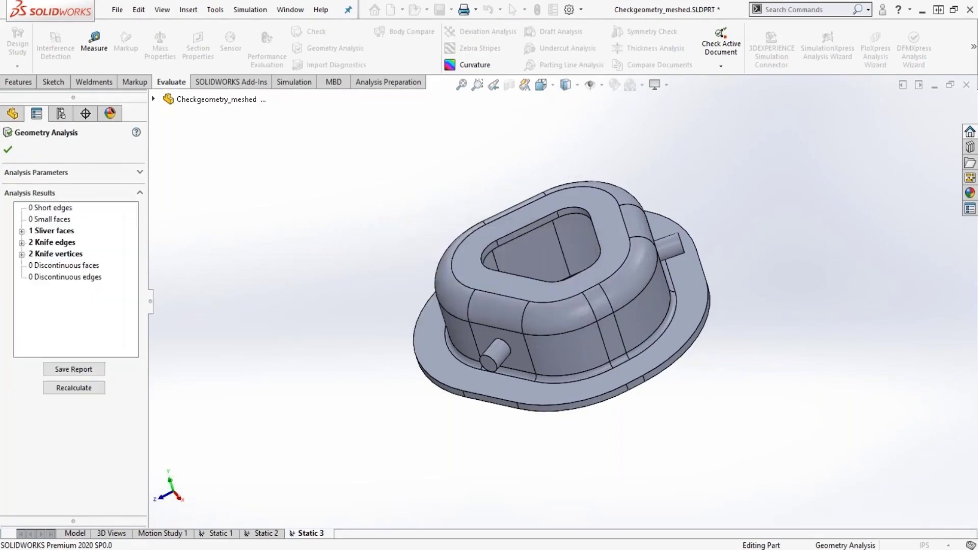
pyautogui.click(25, 232)
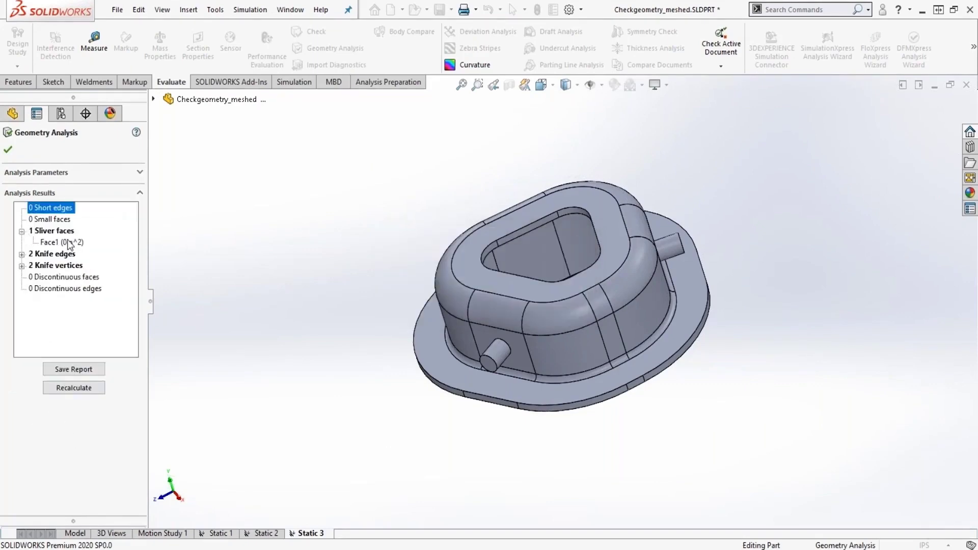
pyautogui.click(57, 243)
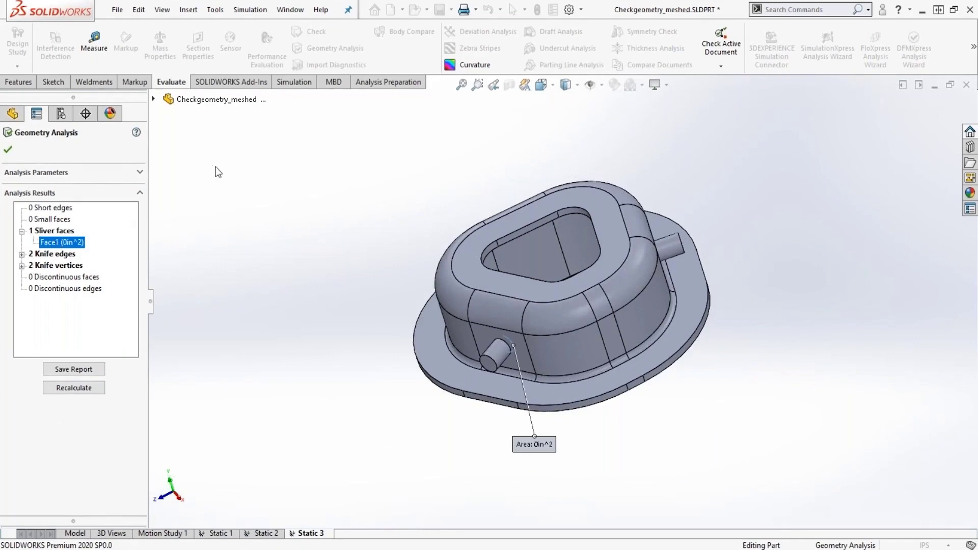
pyautogui.press('Return')
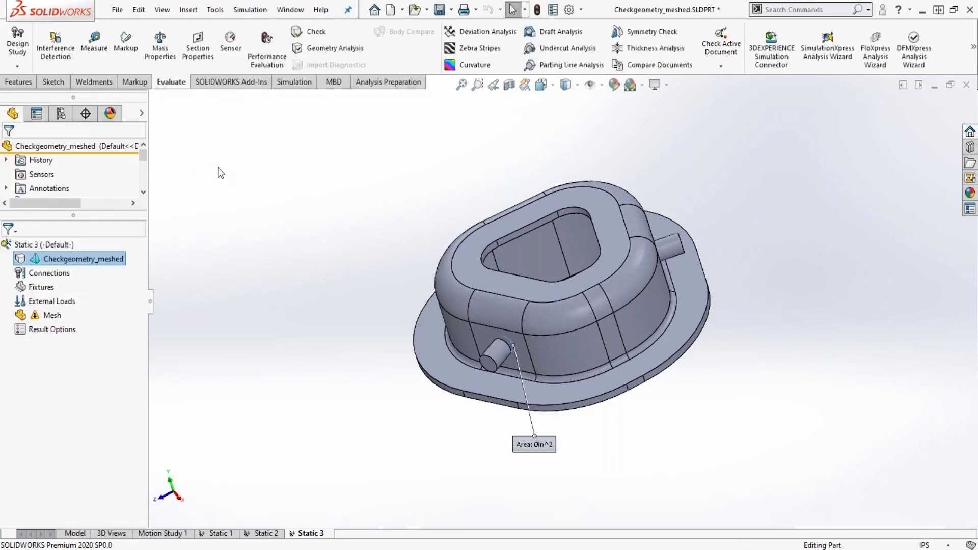
pyautogui.moveTo(443, 288); pyautogui.dragTo(512, 340, button='middle')
pyautogui.scroll(-2, 512, 340)
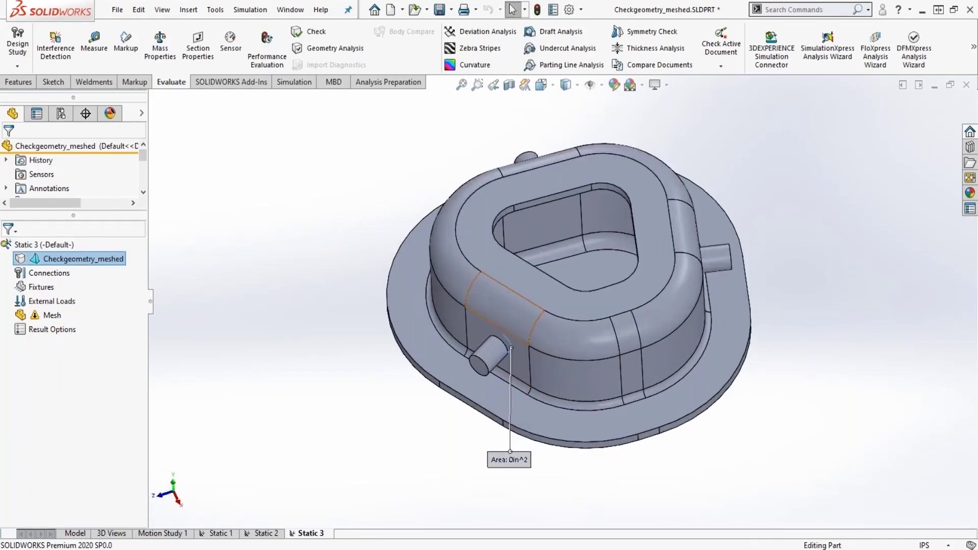
pyautogui.click(189, 10)
pyautogui.moveTo(222, 156)
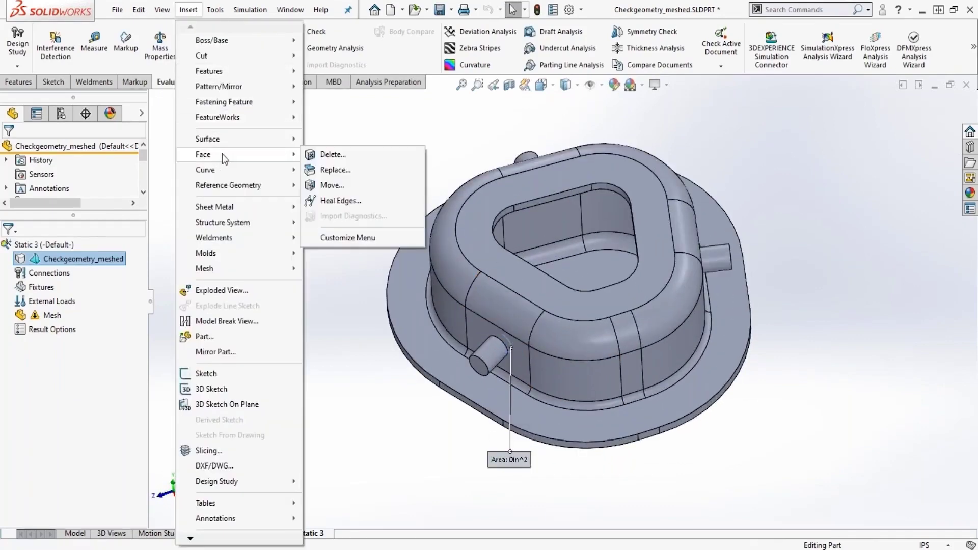
pyautogui.click(340, 157)
pyautogui.press('Delete')
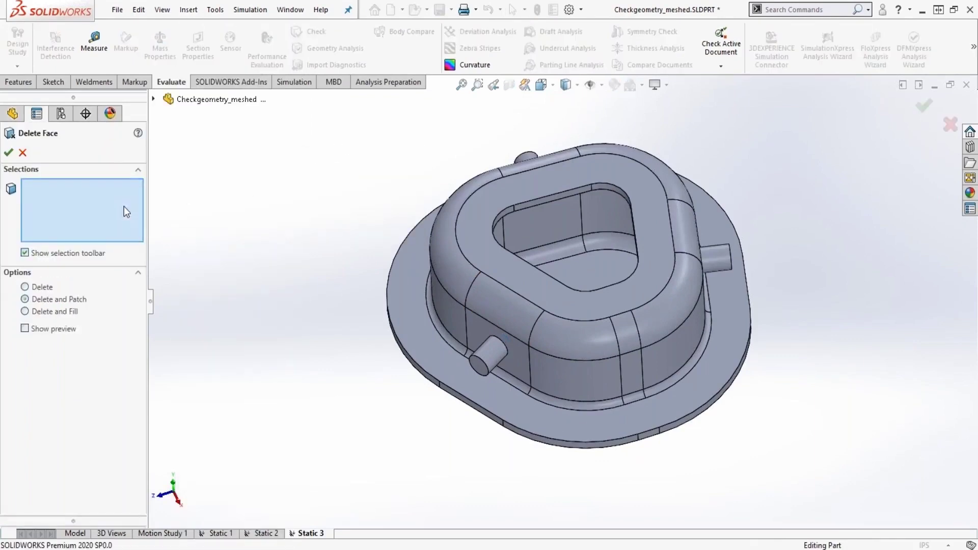
pyautogui.click(497, 347)
pyautogui.click(551, 311)
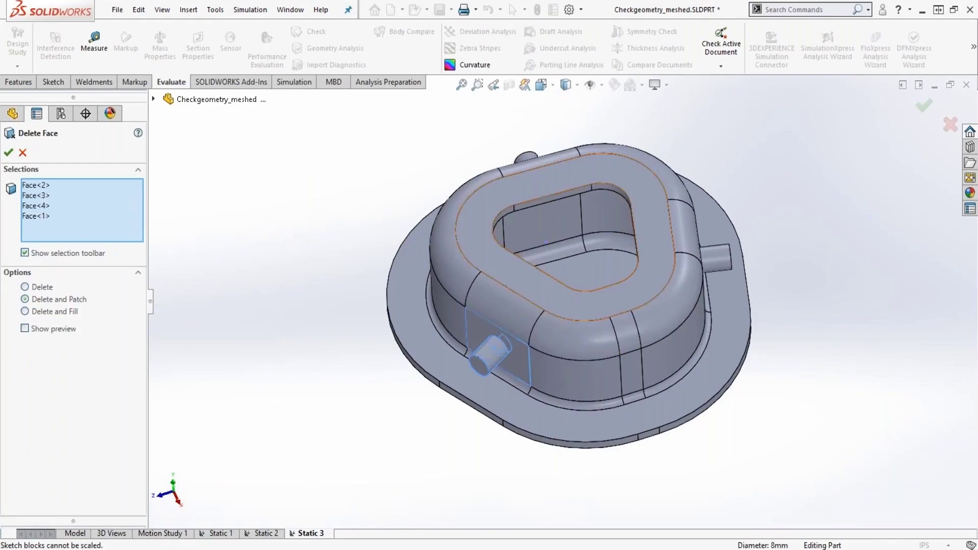
pyautogui.click(47, 187)
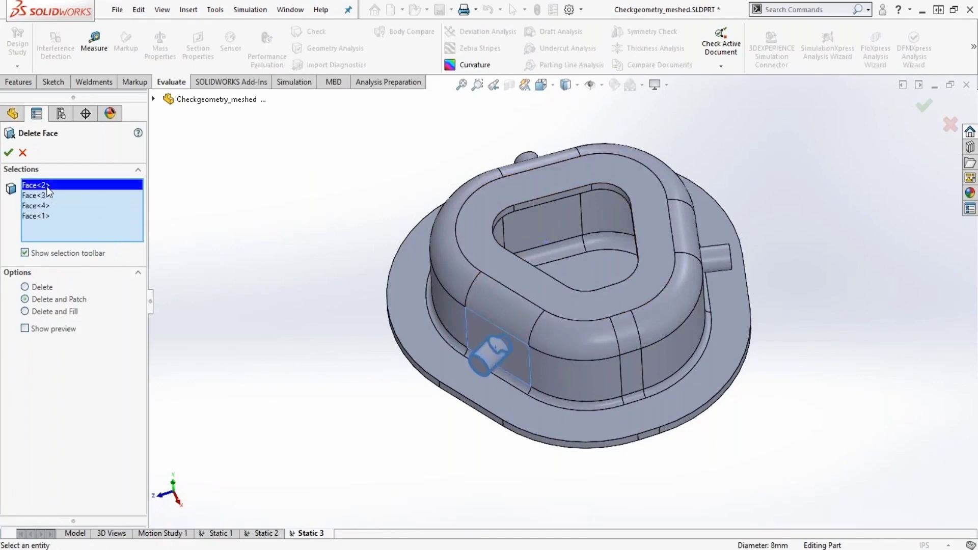
pyautogui.rightClick(48, 190)
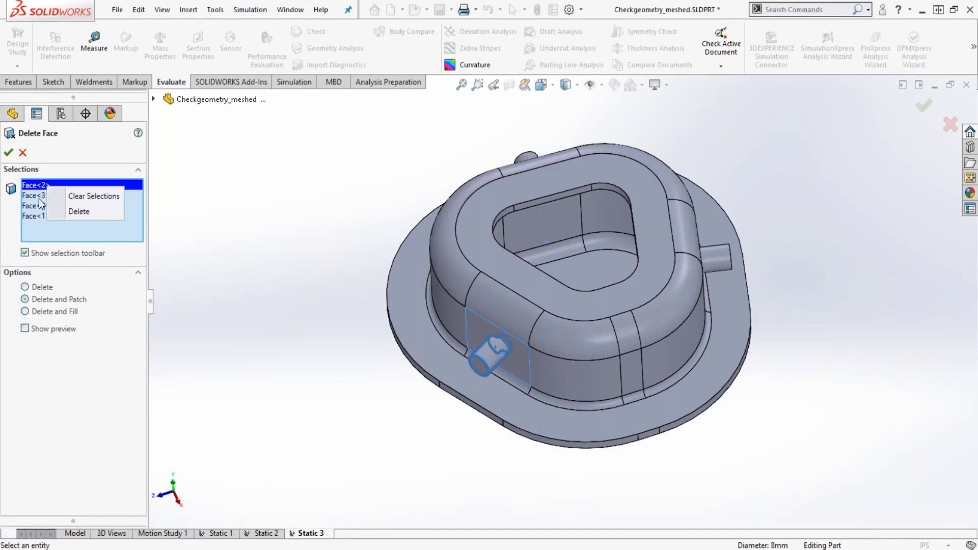
pyautogui.click(39, 198)
pyautogui.rightClick(39, 199)
pyautogui.click(34, 207)
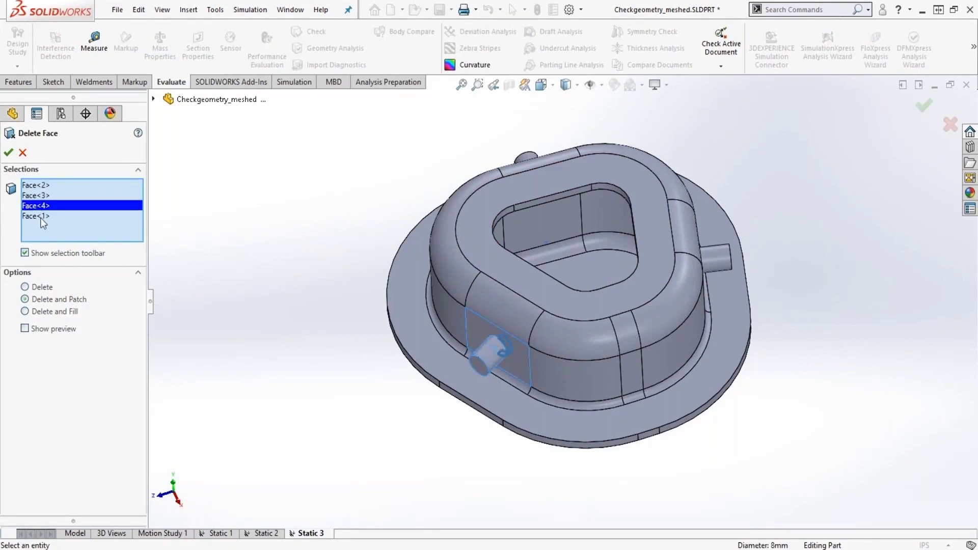
pyautogui.click(40, 216)
pyautogui.click(42, 206)
pyautogui.click(38, 185)
pyautogui.rightClick(45, 187)
pyautogui.click(75, 211)
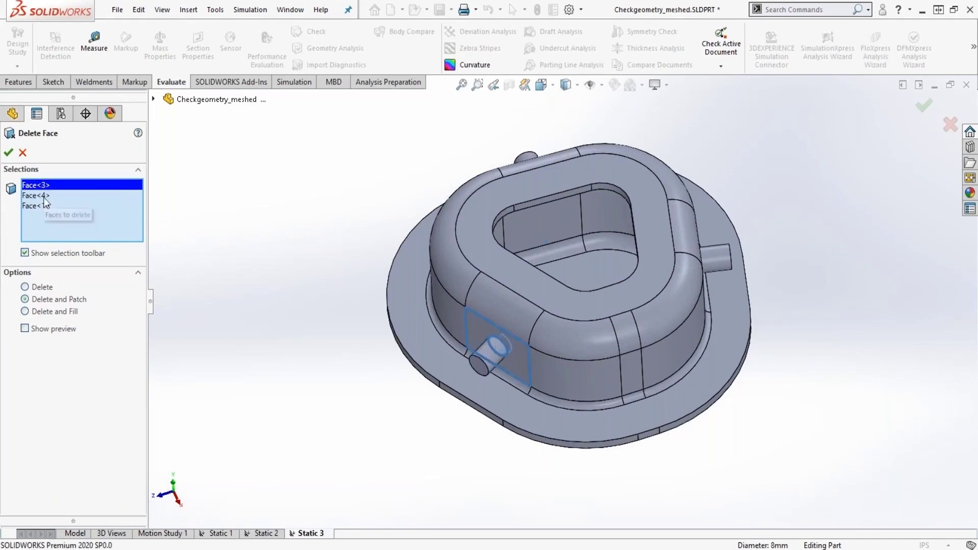
pyautogui.click(44, 196)
pyautogui.click(38, 186)
pyautogui.rightClick(37, 185)
pyautogui.click(77, 209)
pyautogui.click(21, 155)
pyautogui.moveTo(295, 337); pyautogui.dragTo(408, 285, button='middle')
# - Mesh Static 3 with a Standard solid mesh and orbit to a top-down view
pyautogui.click(50, 317)
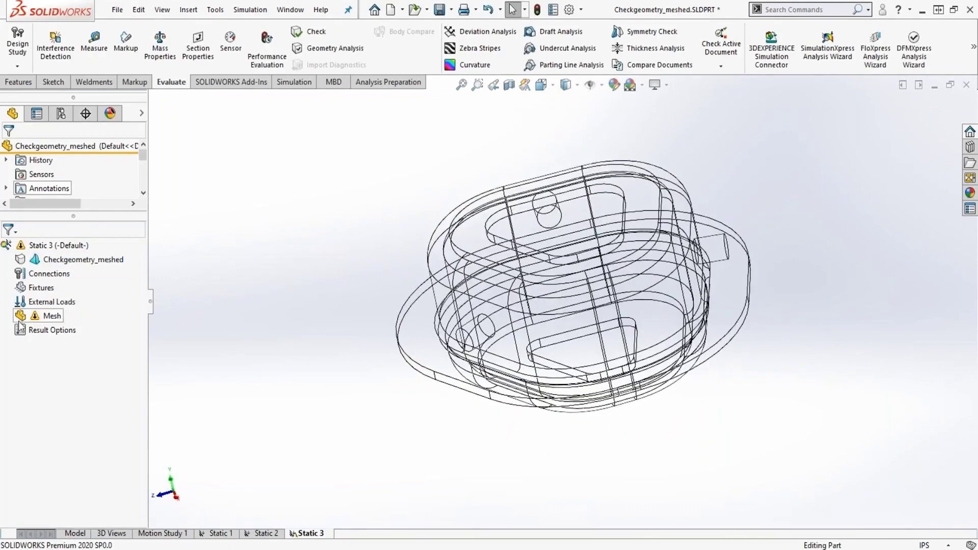
pyautogui.rightClick(49, 317)
pyautogui.click(93, 94)
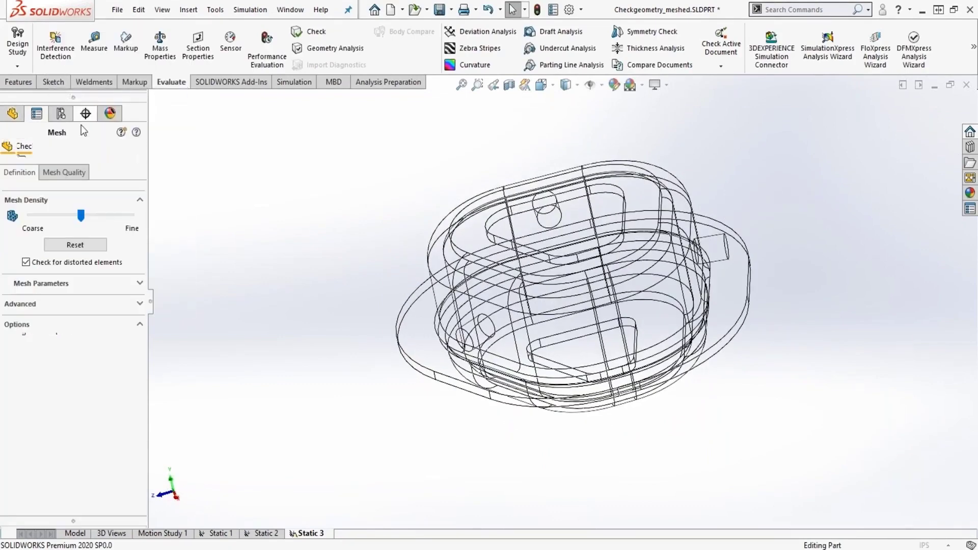
pyautogui.click(47, 284)
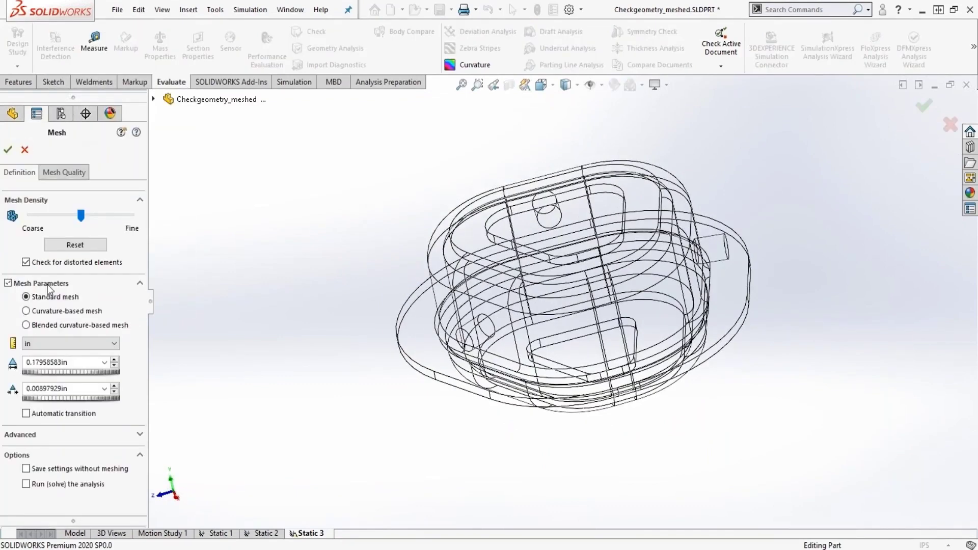
pyautogui.click(8, 149)
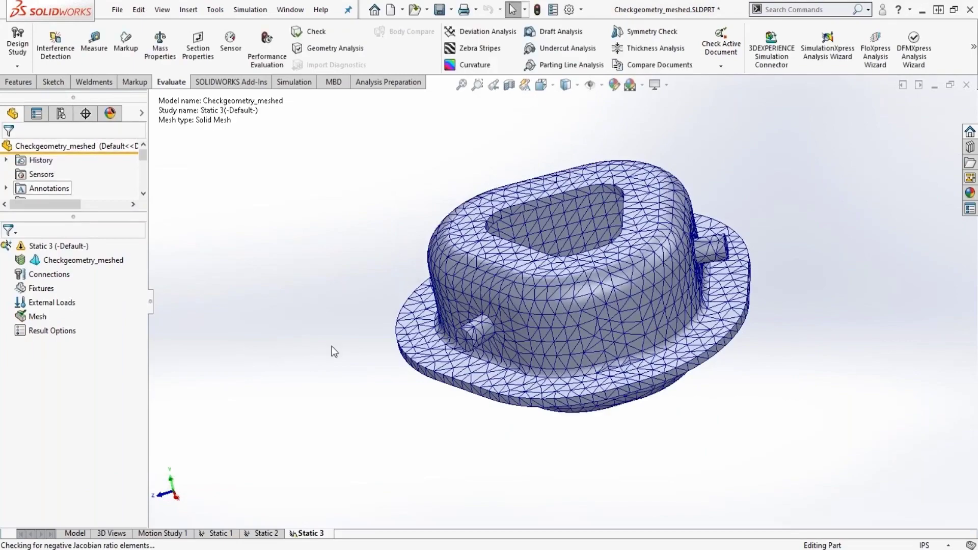
pyautogui.moveTo(578, 359); pyautogui.dragTo(601, 395, button='middle')
# - Close the Checkgeometry_meshed part without saving it
pyautogui.click(117, 9)
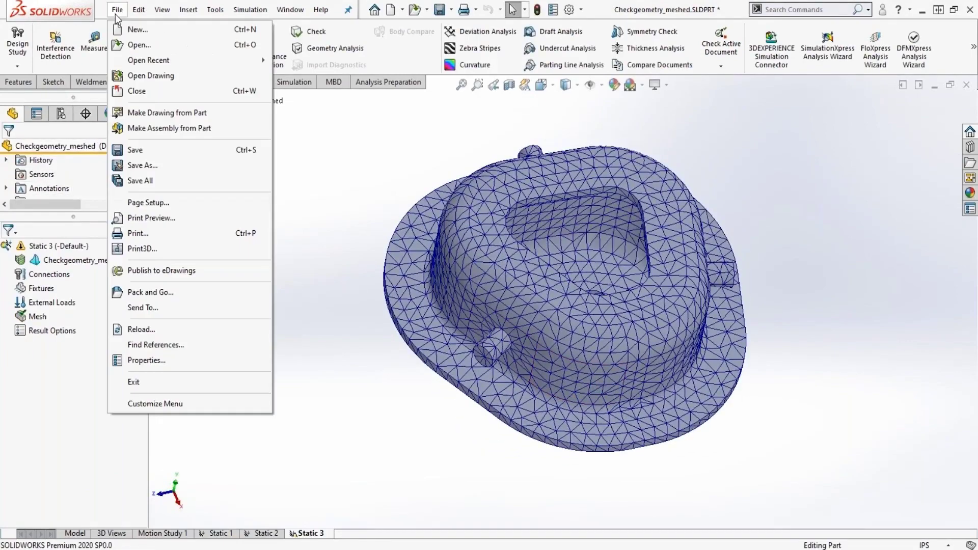
pyautogui.click(151, 93)
pyautogui.click(441, 297)
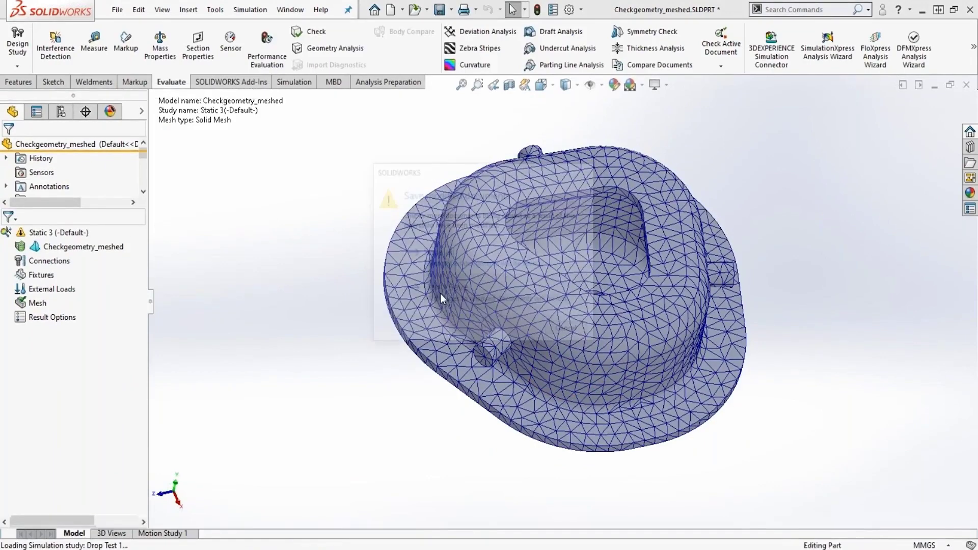
# - Orbit and zoom around the iPhone 4G-CE 1 part's Apple logo and back
pyautogui.moveTo(472, 275); pyautogui.dragTo(285, 257, button='middle')
pyautogui.scroll(-3, 510, 284)
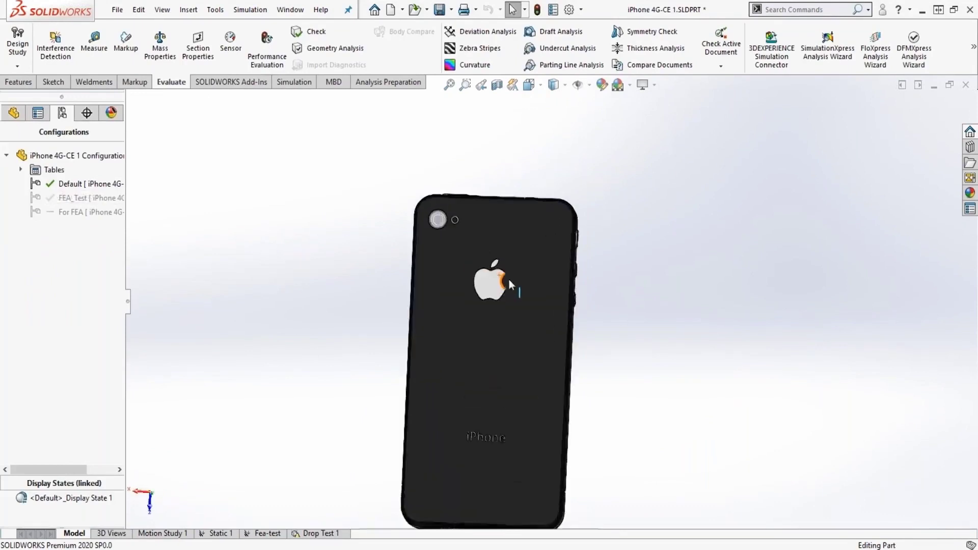
pyautogui.scroll(-6, 494, 294)
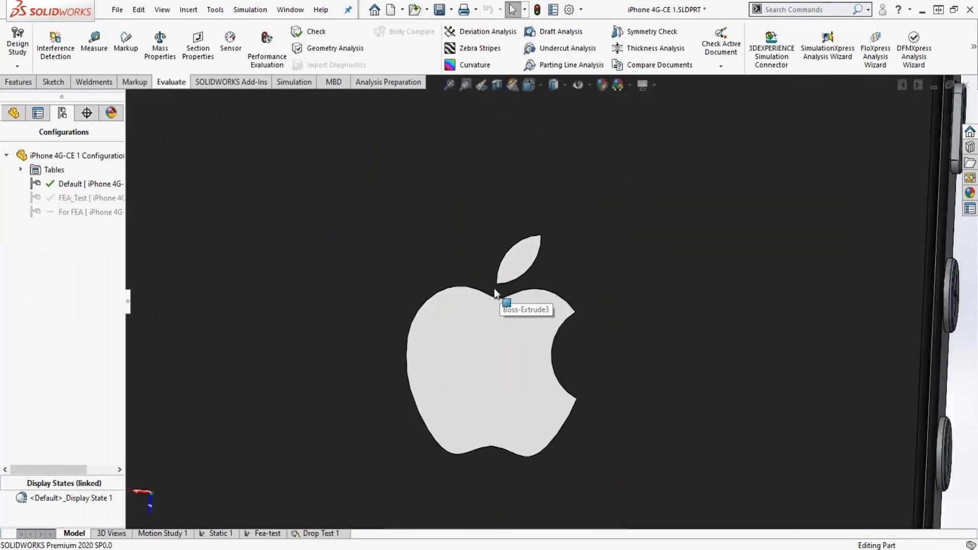
pyautogui.scroll(-8, 494, 294)
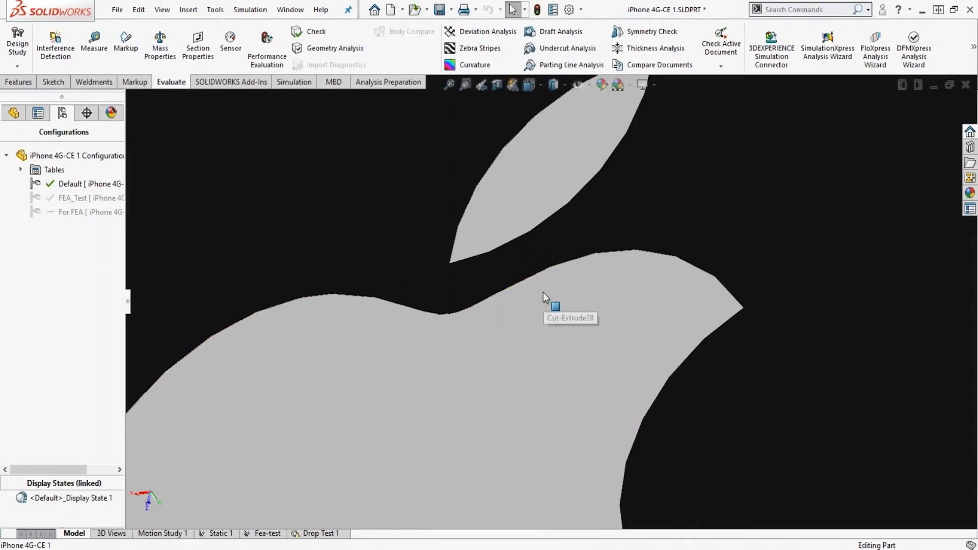
pyautogui.scroll(-6, 543, 293)
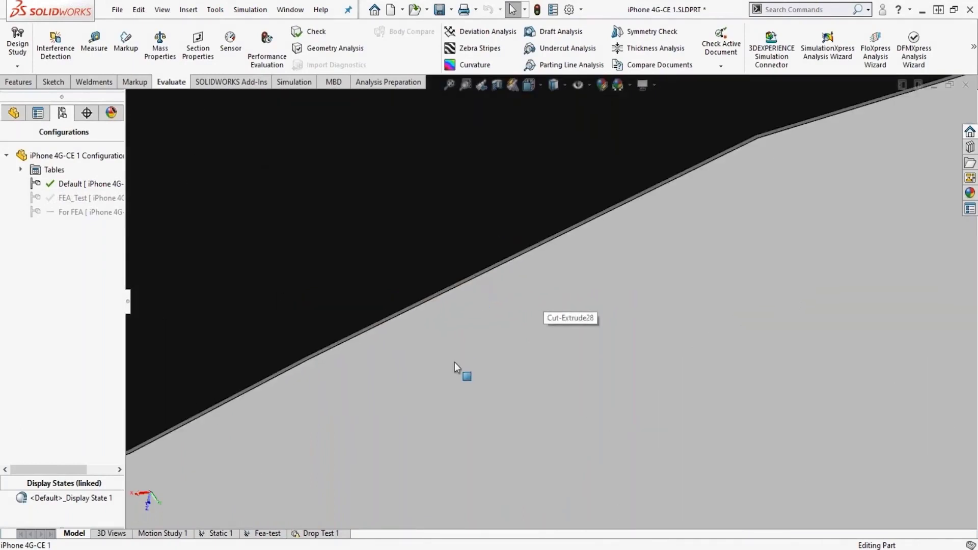
pyautogui.scroll(10, 455, 362)
pyautogui.scroll(10, 455, 356)
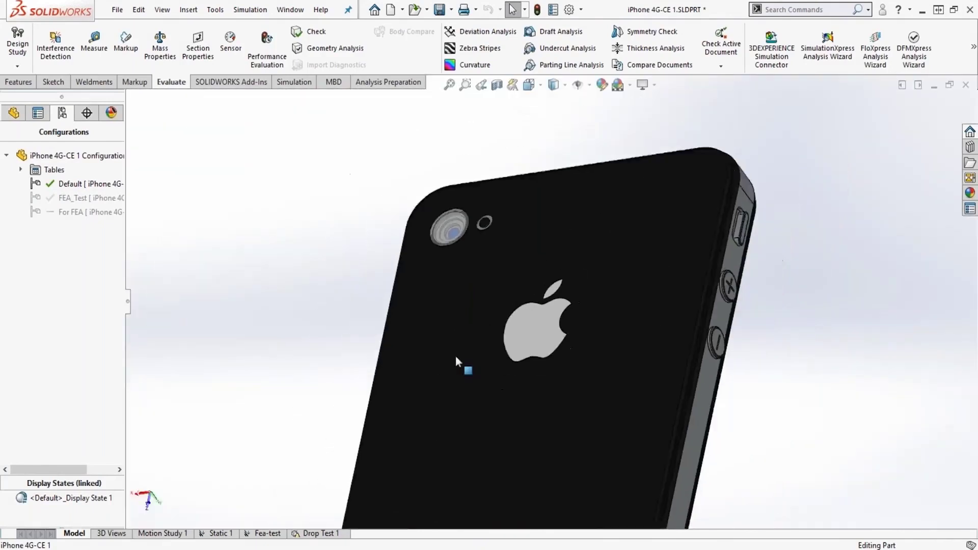
pyautogui.moveTo(457, 362); pyautogui.dragTo(507, 364, button='middle')
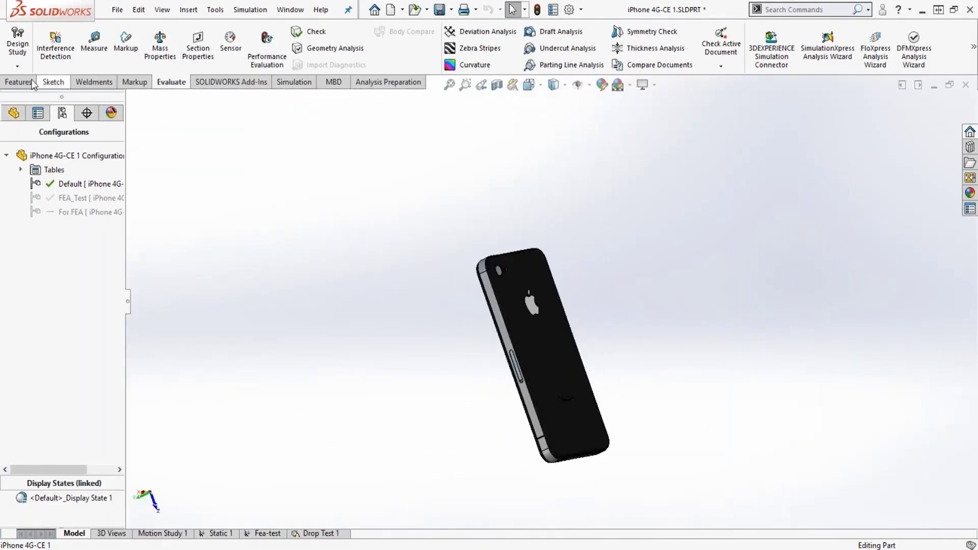
# - Add a Static study named Static 3 to the iPhone 4G-CE 1 part
pyautogui.click(293, 82)
pyautogui.click(14, 66)
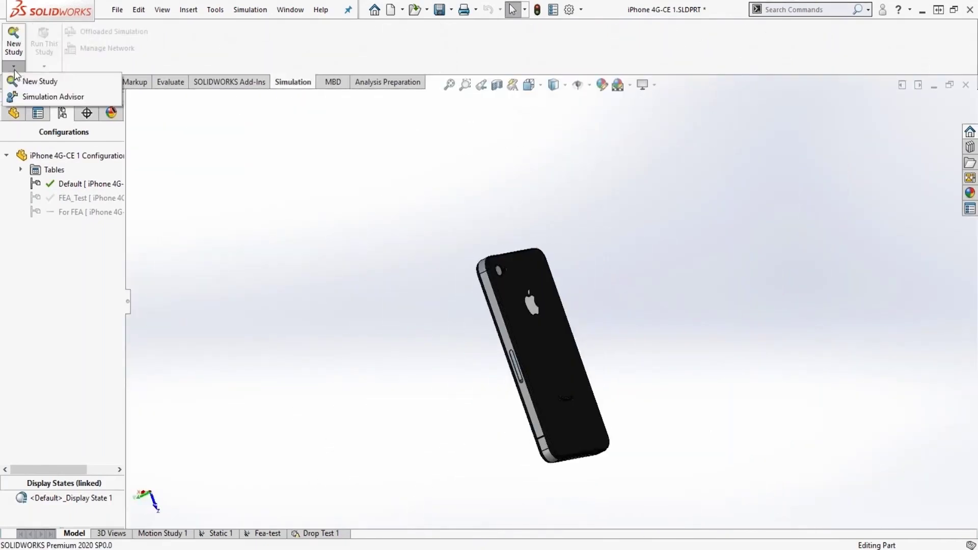
pyautogui.click(21, 80)
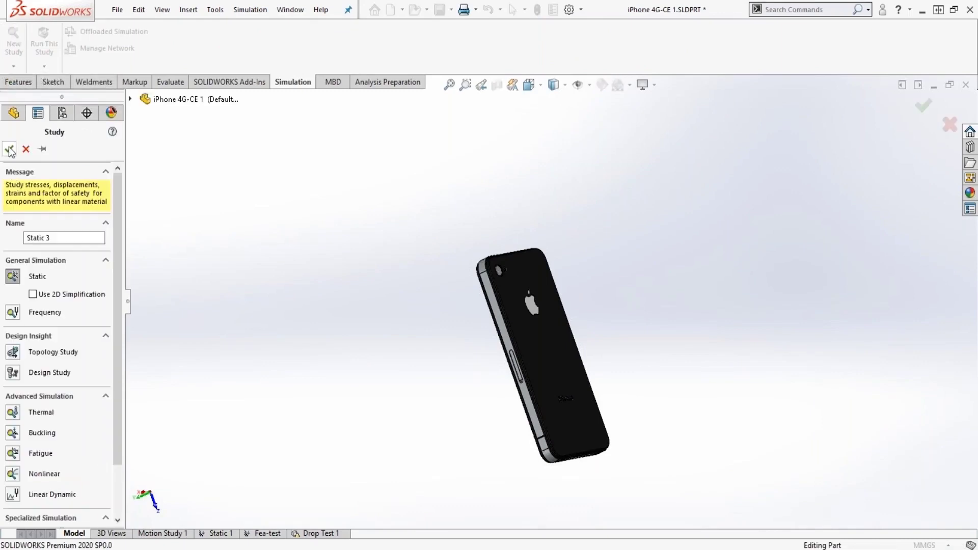
pyautogui.click(9, 149)
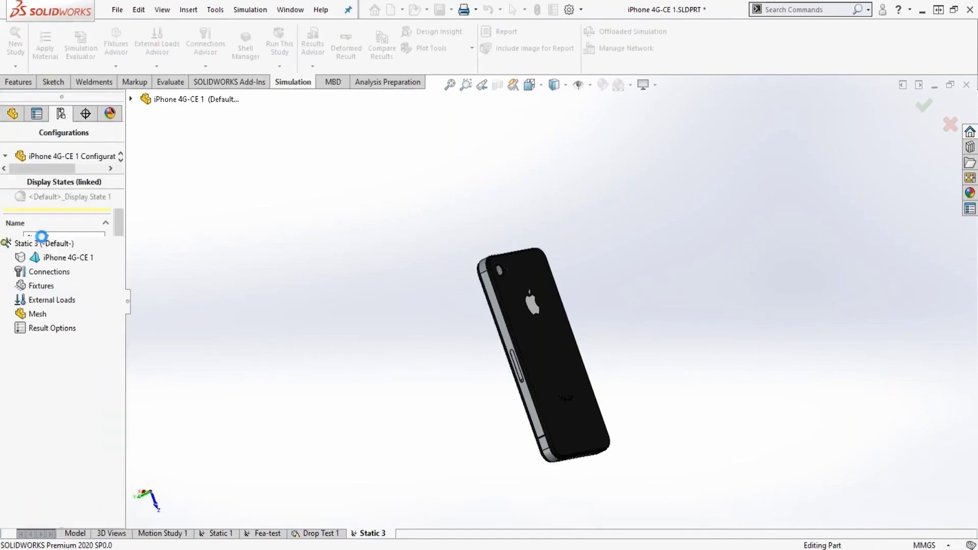
pyautogui.rightClick(37, 314)
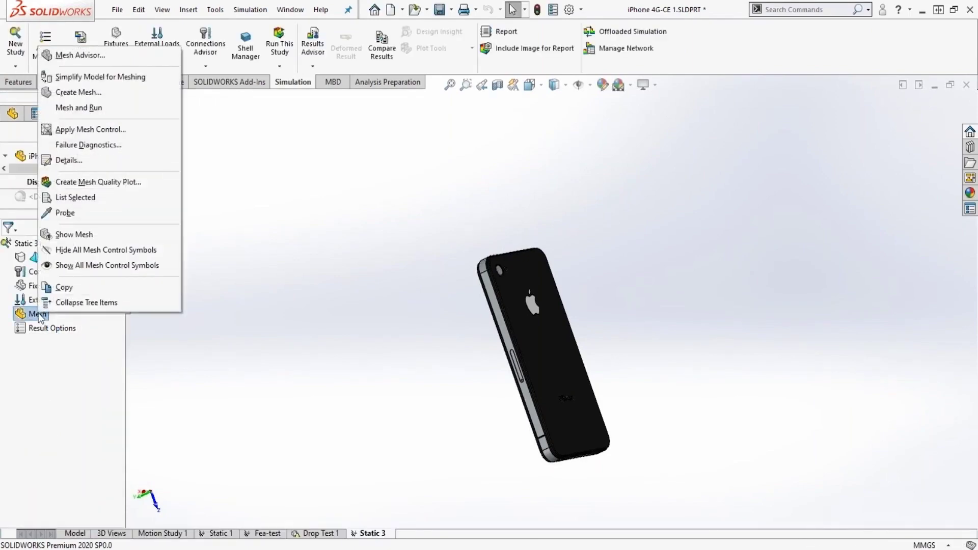
# - Search all feature types for simplification at factor 0.5 and select all 47 results
pyautogui.click(62, 79)
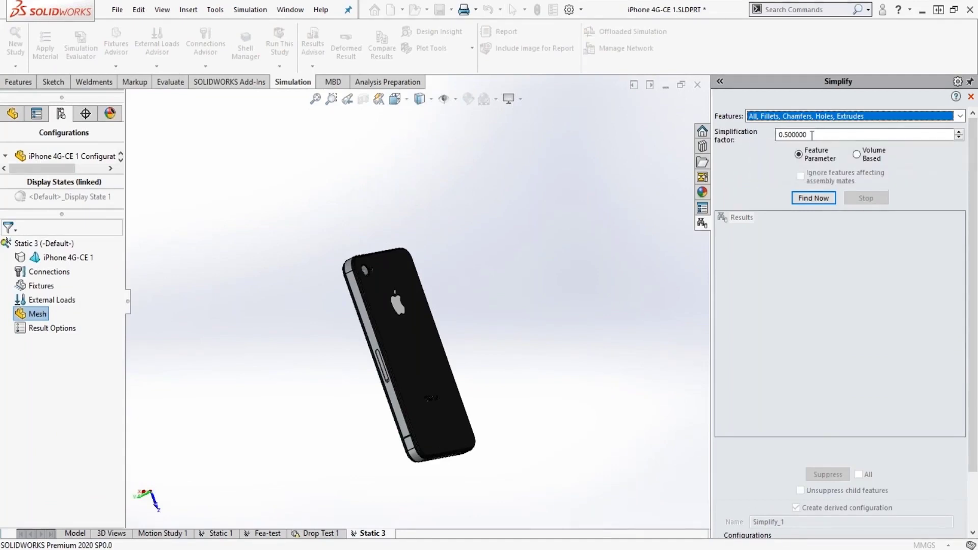
pyautogui.click(810, 117)
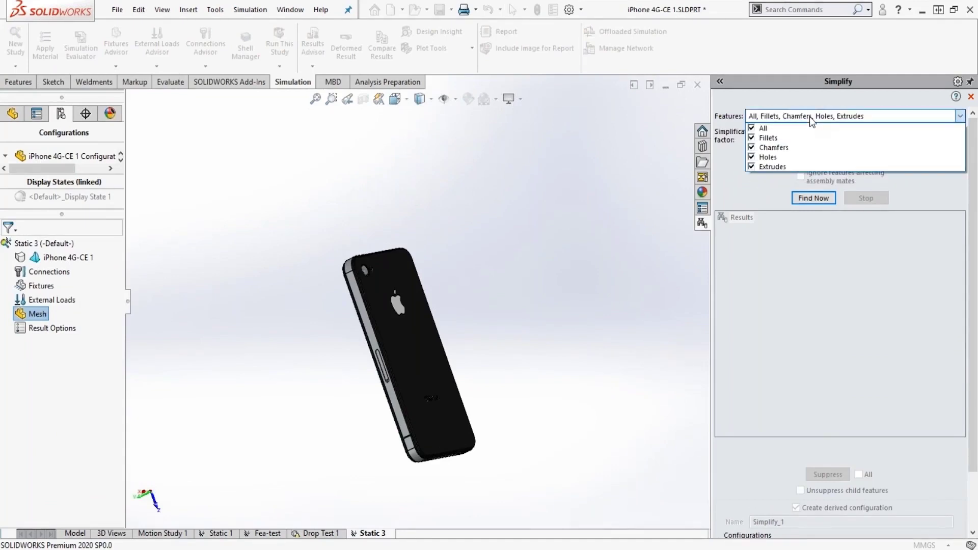
pyautogui.click(809, 116)
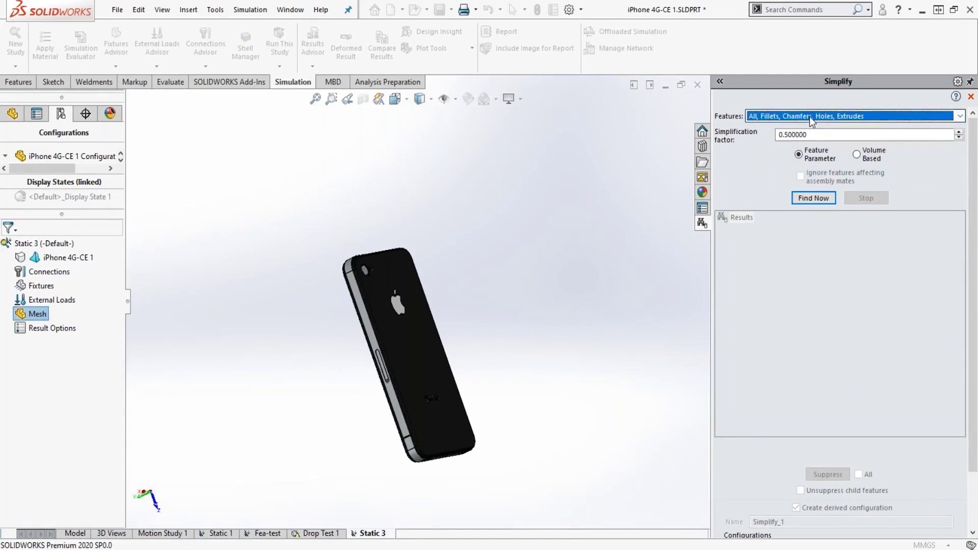
pyautogui.click(810, 198)
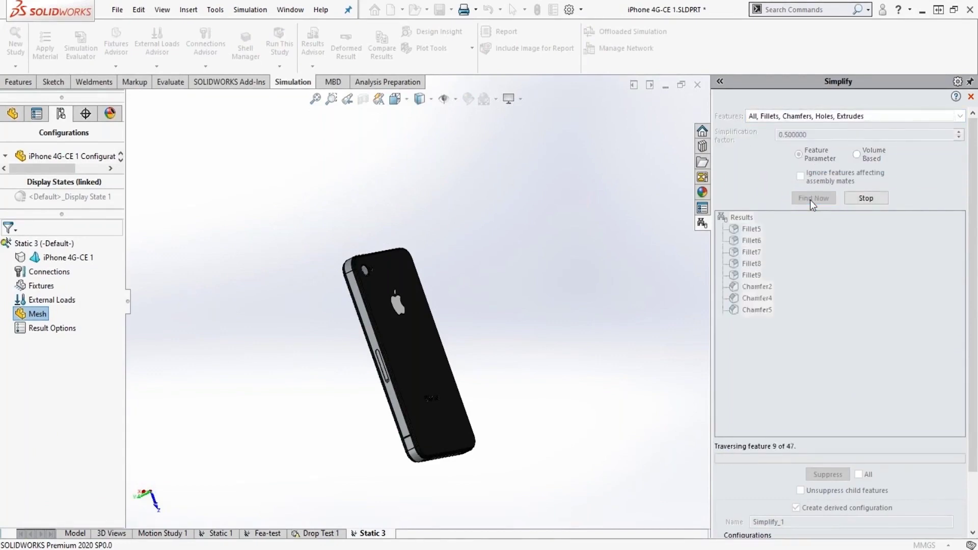
pyautogui.click(753, 229)
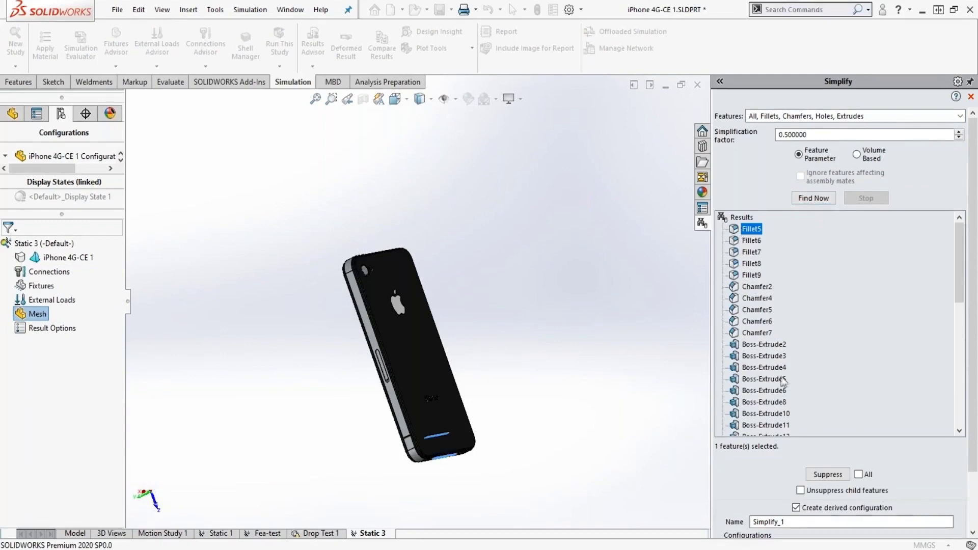
pyautogui.scroll(-10, 770, 362)
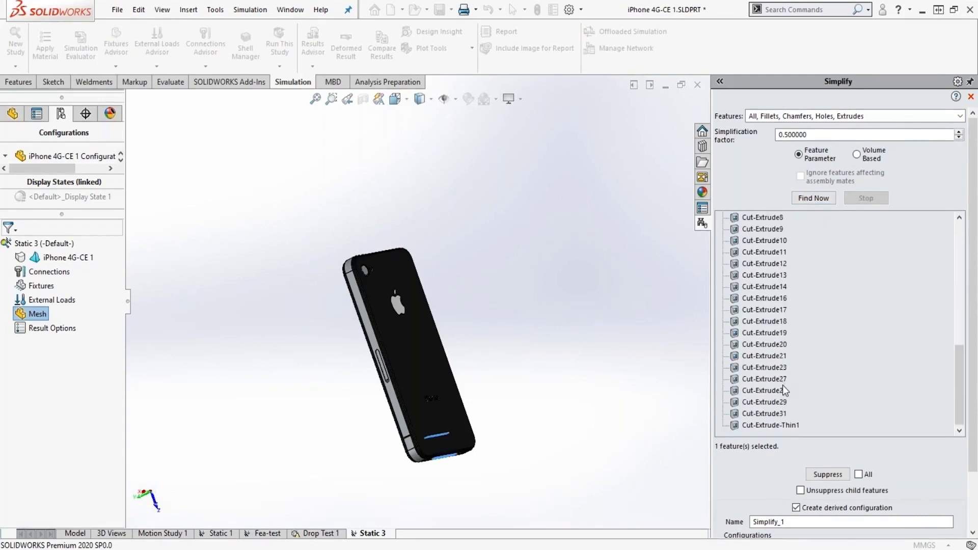
pyautogui.keyDown('shift'); pyautogui.click(764, 425); pyautogui.keyUp('shift')
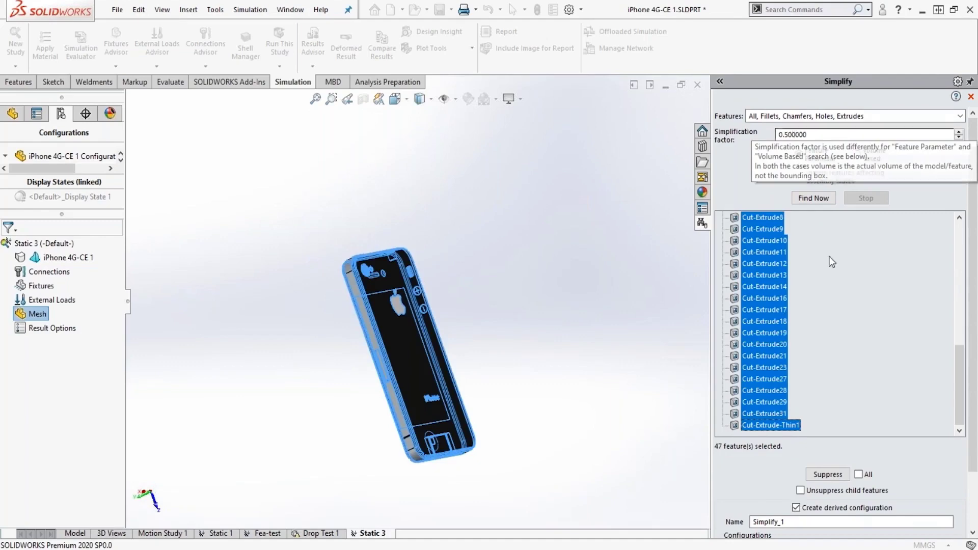
# - Deselect Boss-Extrude2, Boss-Extrude3 and Cut-Extrude14, then suppress the rest into derived configuration Simplify_1
pyautogui.moveTo(952, 349); pyautogui.dragTo(948, 252)
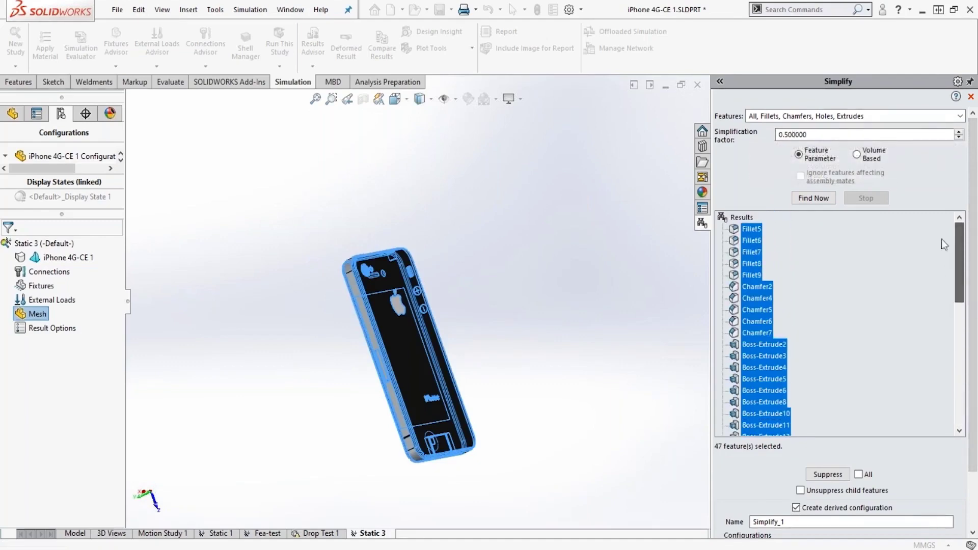
pyautogui.scroll(-1, 786, 322)
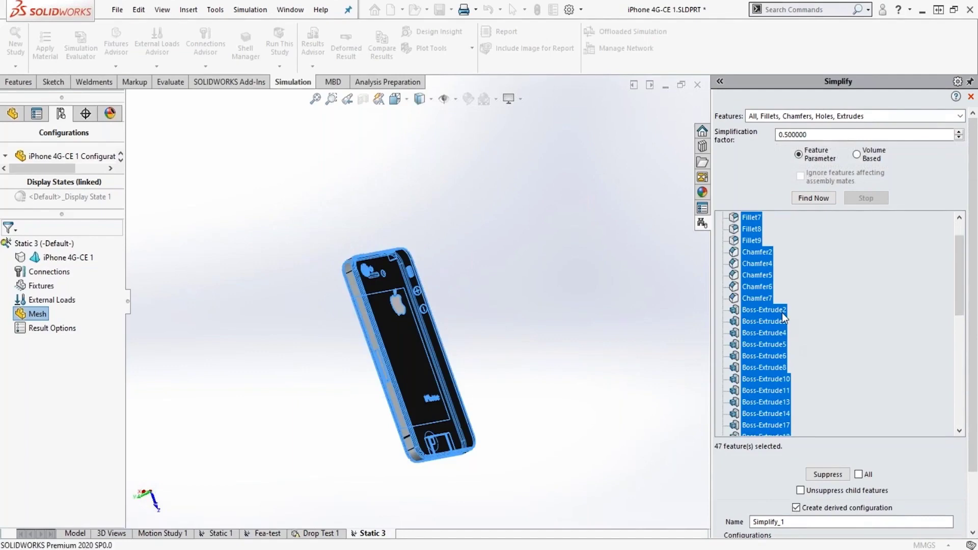
pyautogui.keyDown('ctrl'); pyautogui.click(781, 311); pyautogui.keyUp('ctrl')
pyautogui.keyDown('ctrl'); pyautogui.click(782, 321); pyautogui.keyUp('ctrl')
pyautogui.moveTo(958, 305); pyautogui.dragTo(952, 418)
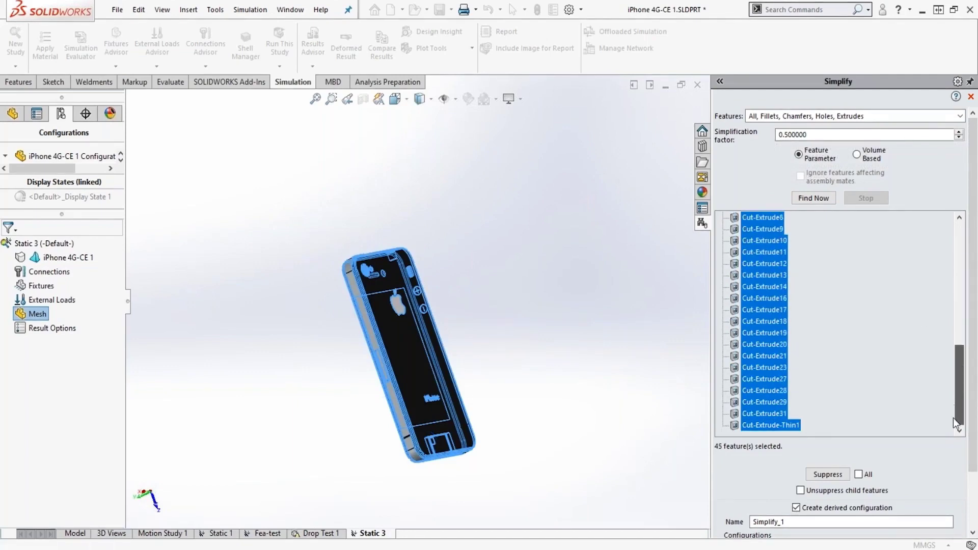
pyautogui.keyDown('ctrl'); pyautogui.click(781, 288); pyautogui.keyUp('ctrl')
pyautogui.scroll(-2, 954, 453)
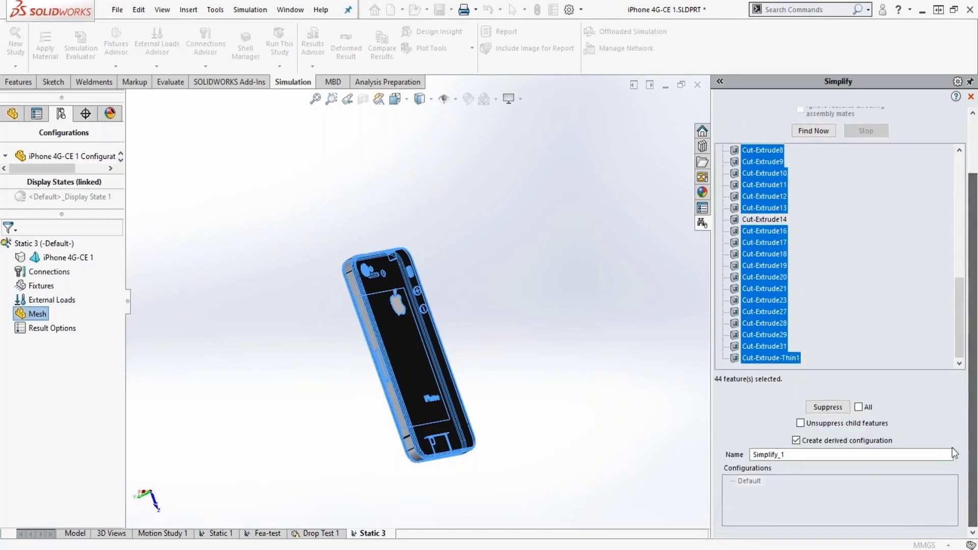
pyautogui.click(828, 407)
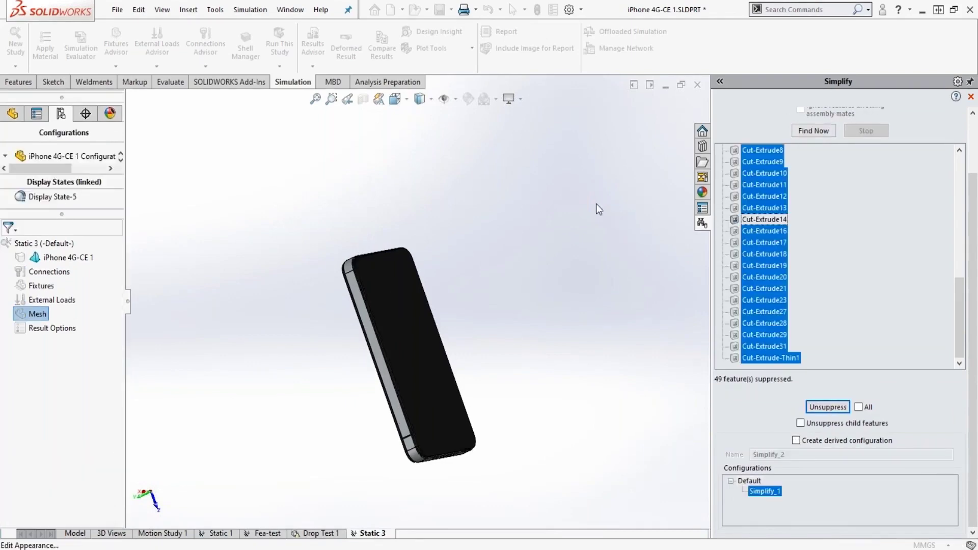
# - Activate the Simplify_1 configuration under Default and view the simplified phone in Static 3
pyautogui.click(971, 96)
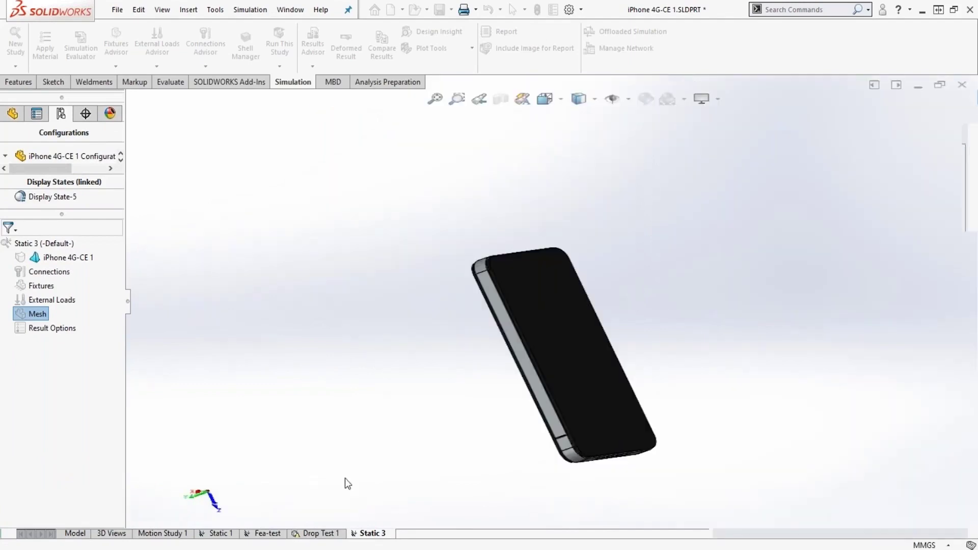
pyautogui.click(81, 533)
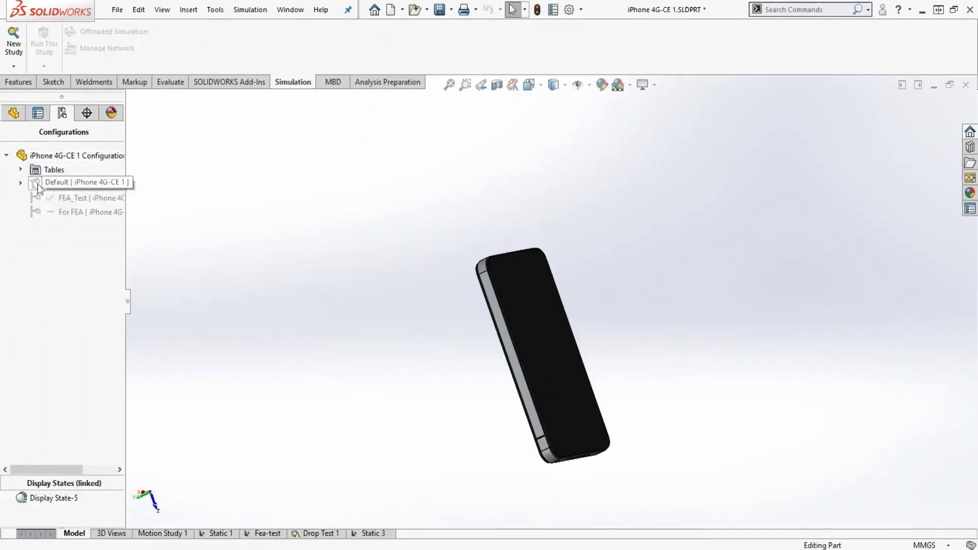
pyautogui.click(20, 184)
pyautogui.doubleClick(101, 198)
pyautogui.click(371, 533)
pyautogui.scroll(-5, 516, 284)
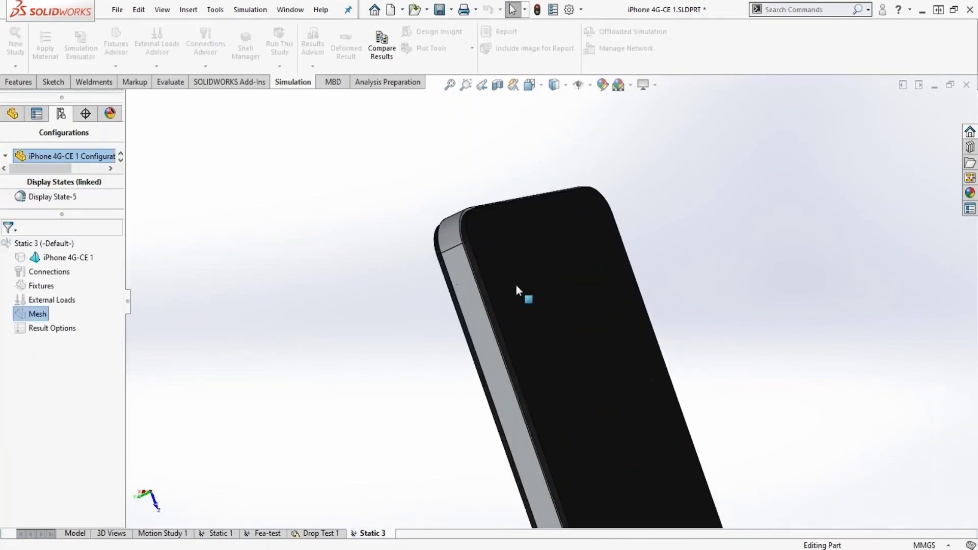
pyautogui.moveTo(454, 259); pyautogui.dragTo(456, 302, button='middle')
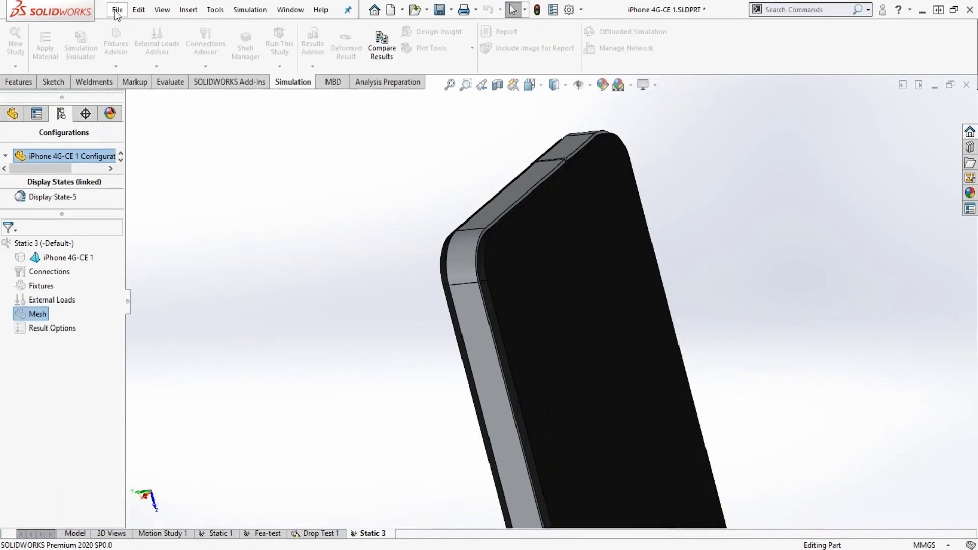